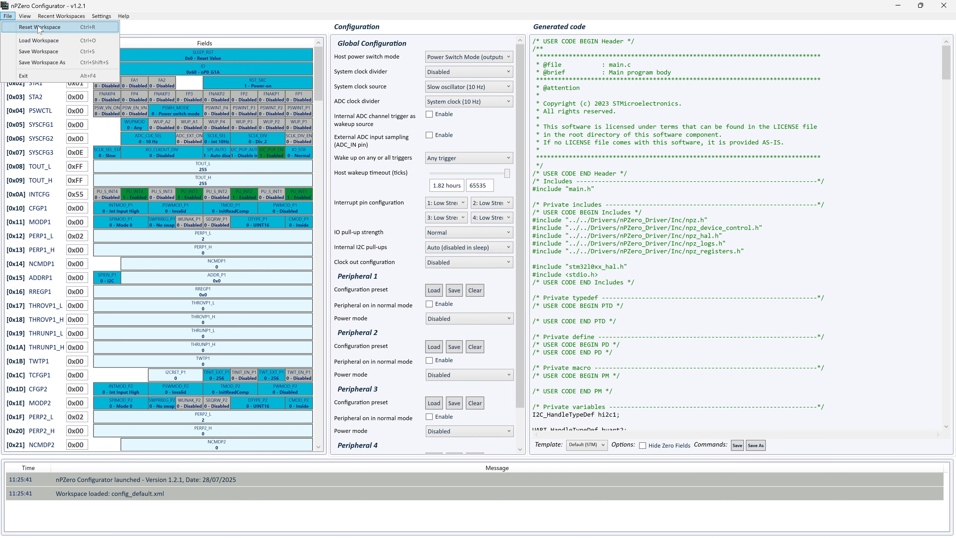
Step: Reset the workspace so the default config_default.xml configuration is reloaded
mouse_move(62, 17)
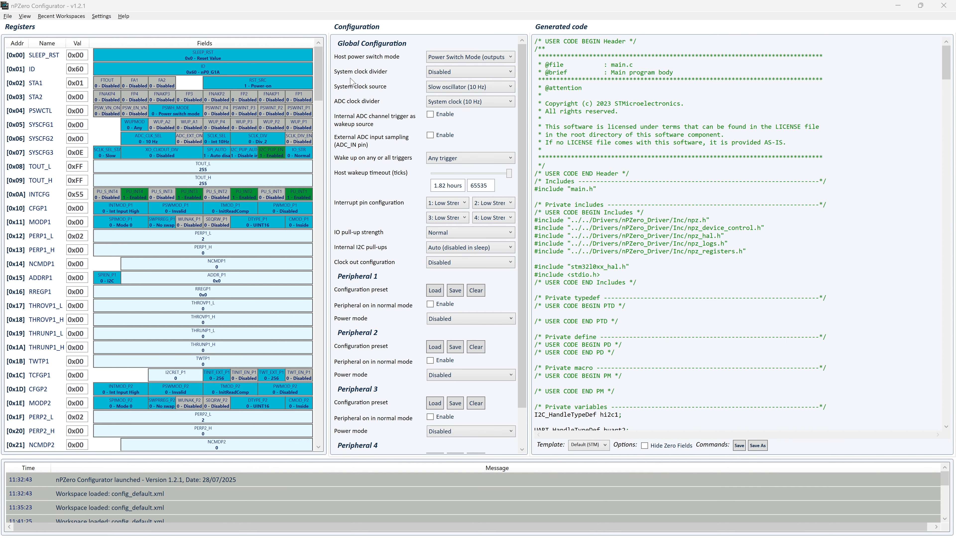
Step: Enable peripheral 2 as a wakeup source, leaving peripheral 3 wakeup off
mouse_move(239, 113)
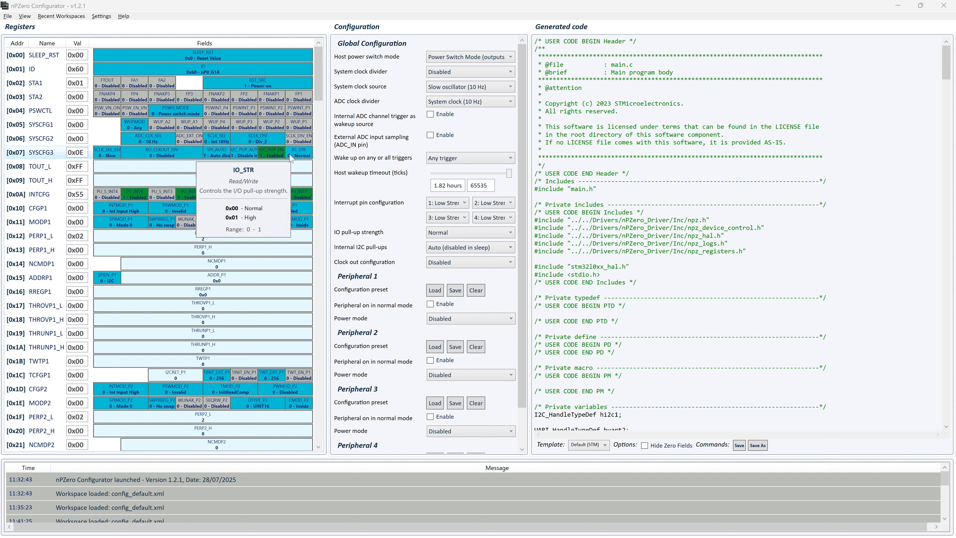
left_click(271, 127)
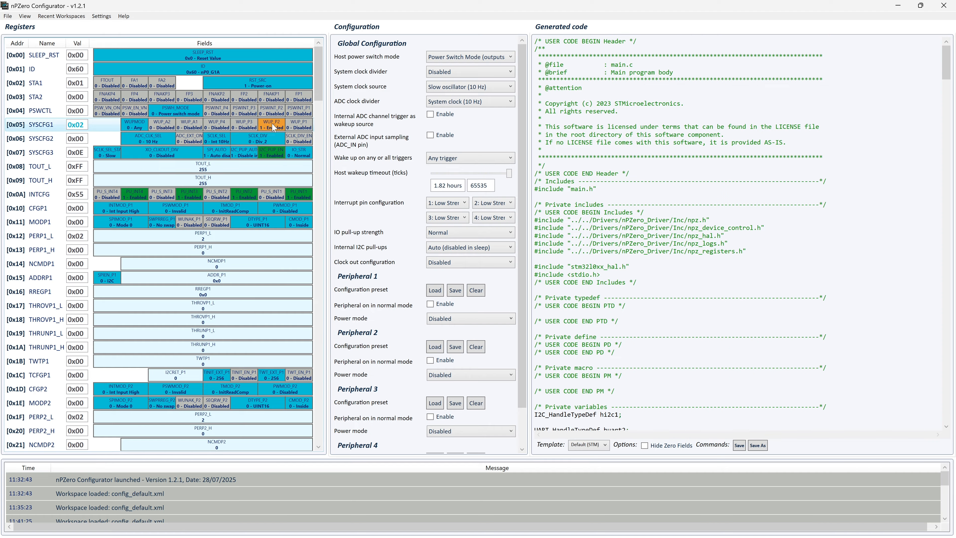
left_click(233, 127)
left_click(244, 125)
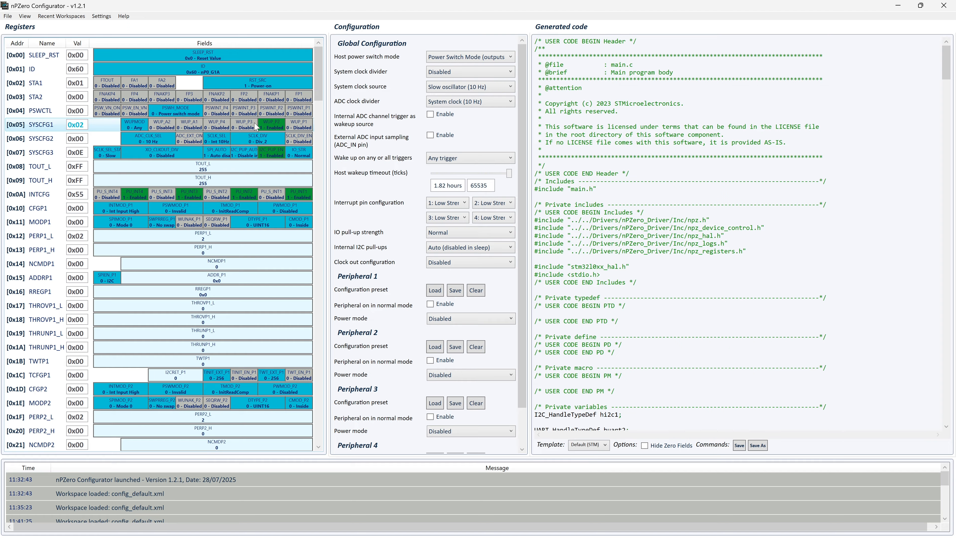
Step: Set the XO_CLKOUT_DIV clock output divider to Divide by 8 (4 kHz)
left_click(172, 153)
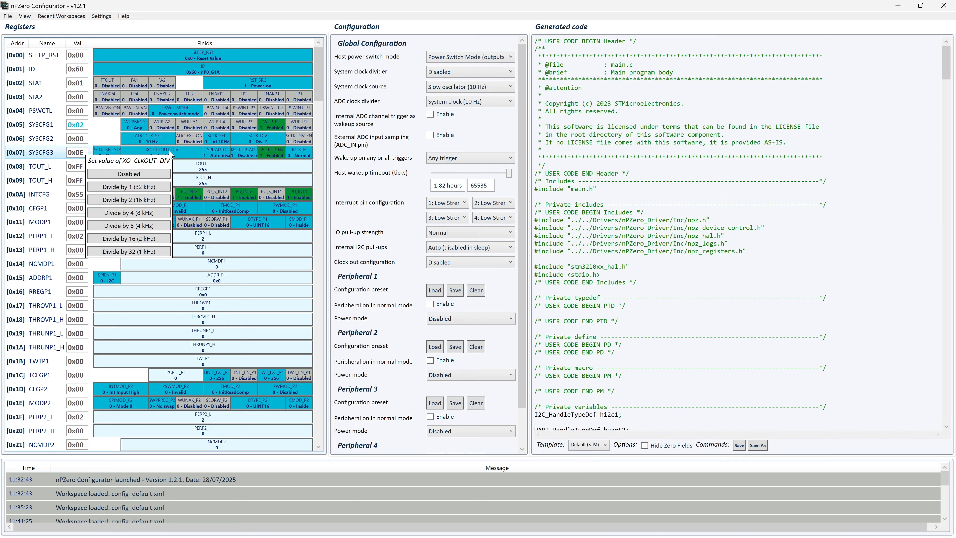
left_click(136, 226)
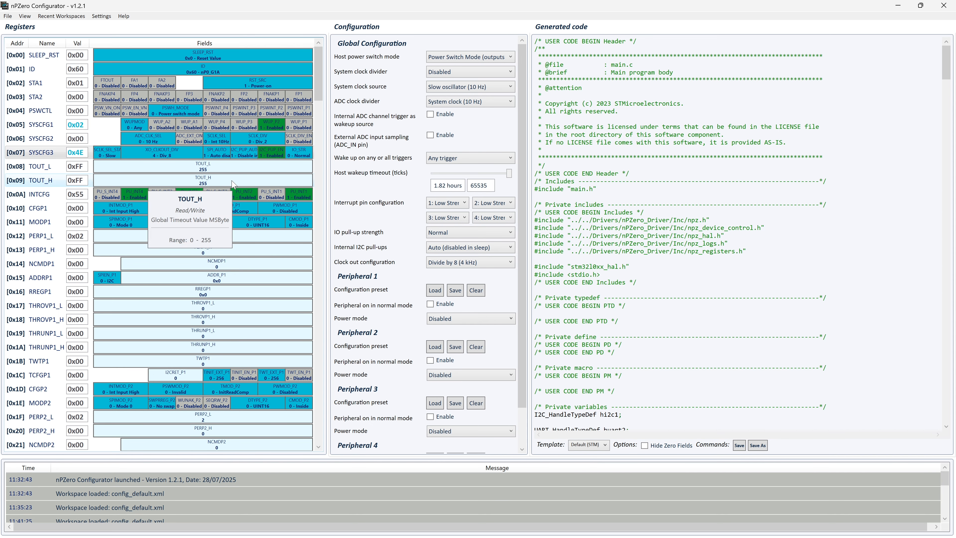
left_click(175, 182)
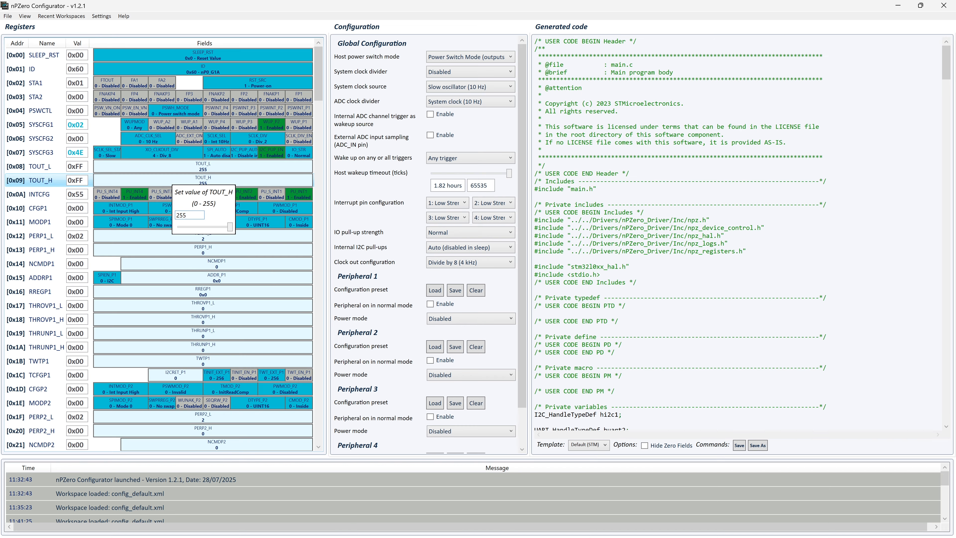
left_click(114, 128)
left_click(83, 124)
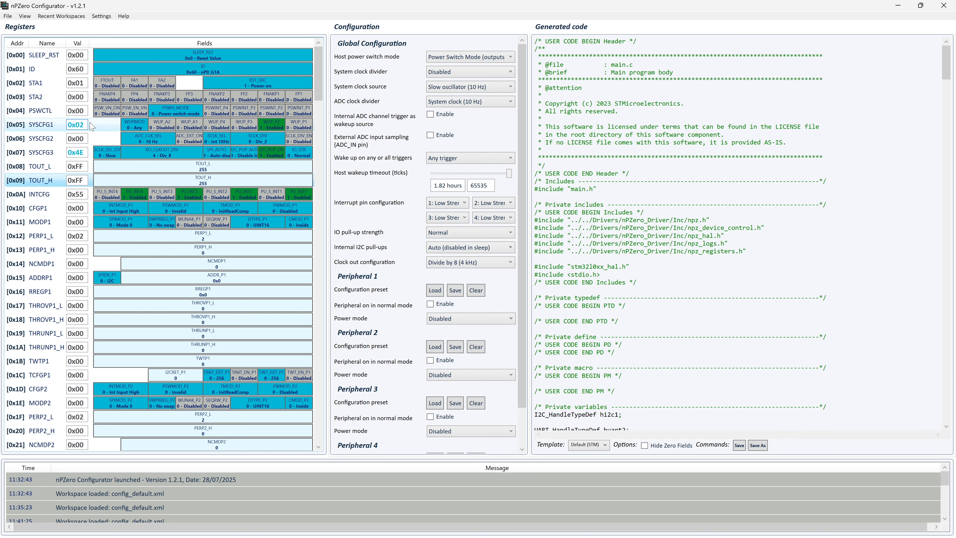
Step: Replace the SYSCFG1 value with binary b0101 so the register holds 0x05
left_click_drag(85, 125, 65, 125)
type("0x7B")
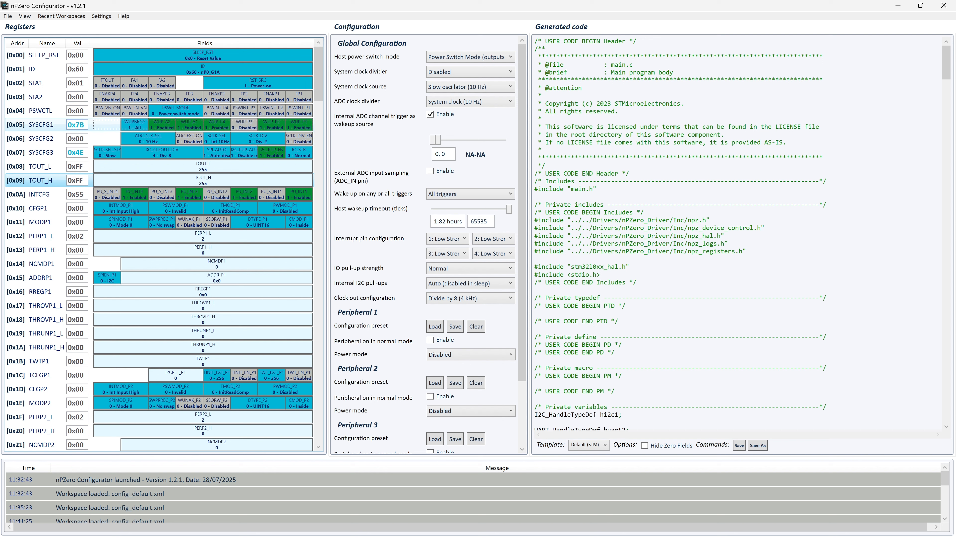
left_click_drag(84, 125, 61, 124)
type("b0101")
key("Tab")
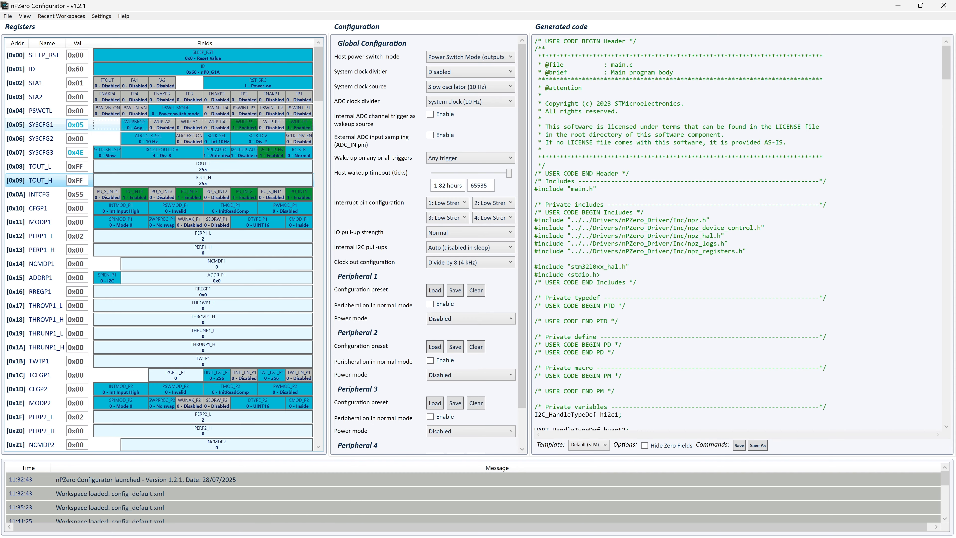
Step: Reload config_default.xml, returning SYSCFG1 to 0x00 and disabling clock output
left_click(8, 16)
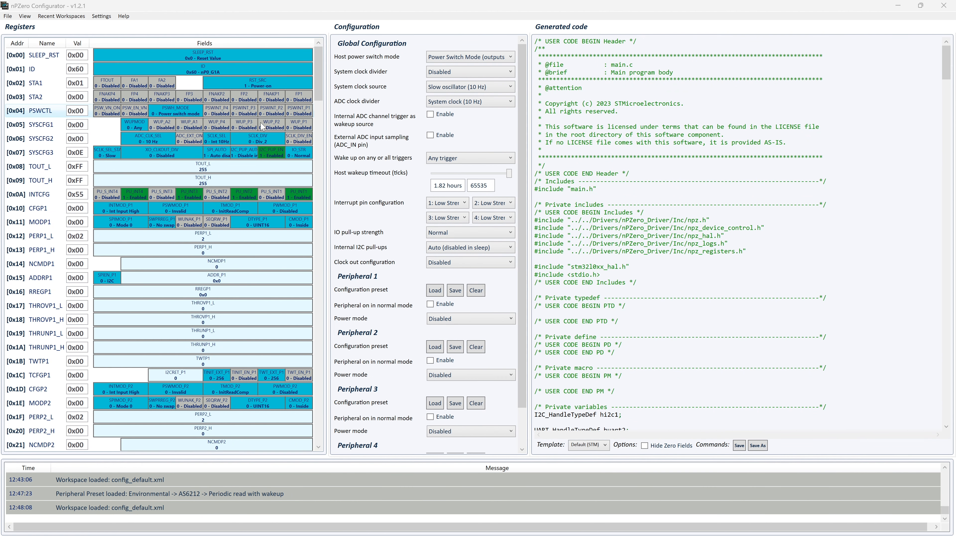
mouse_move(251, 82)
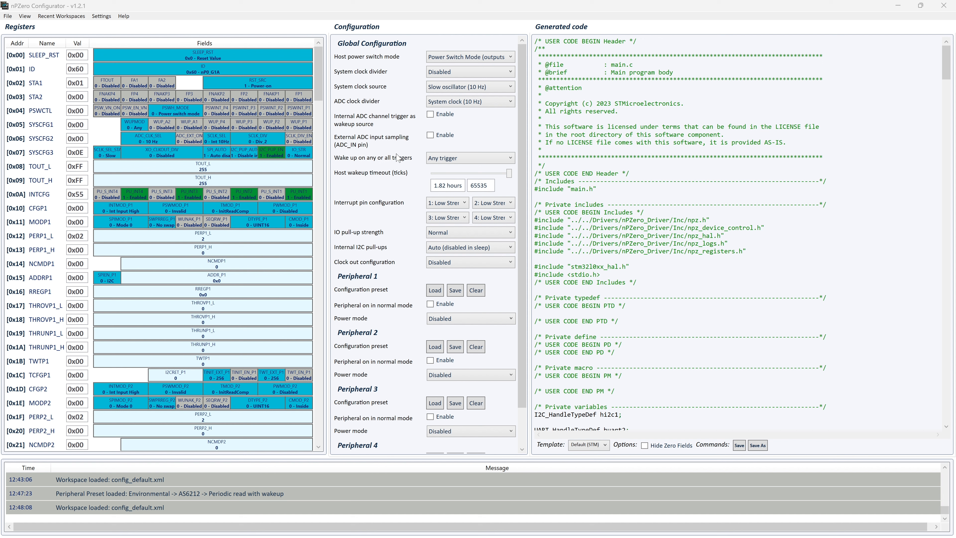
Step: Use the Crystal oscillator (16 Hz) as system clock and enter a 2 min host wakeup timeout
left_click(447, 87)
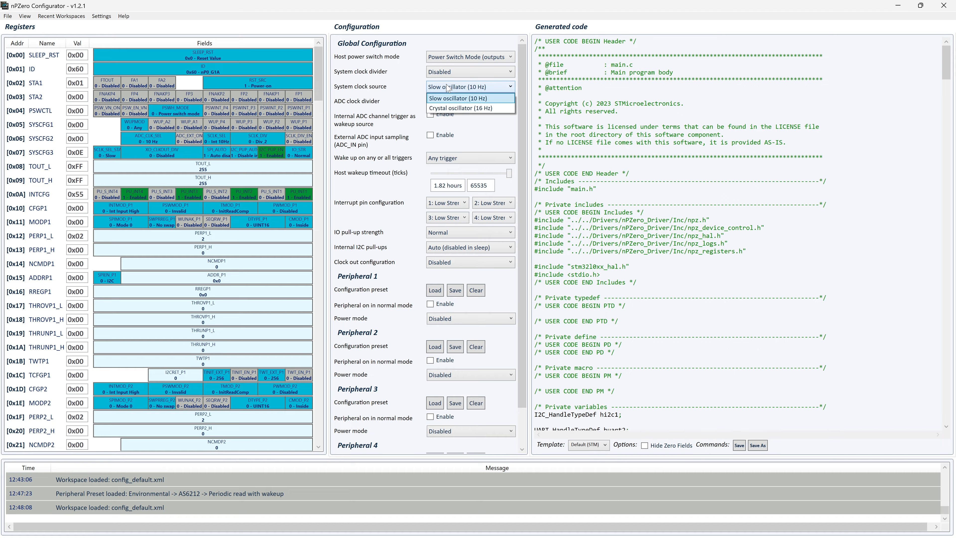
left_click(444, 108)
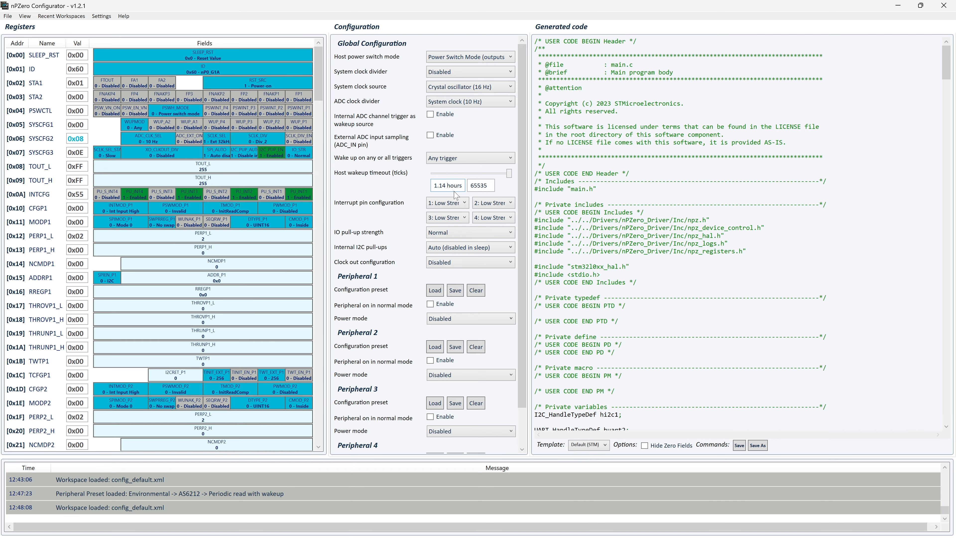
left_click_drag(508, 174, 463, 175)
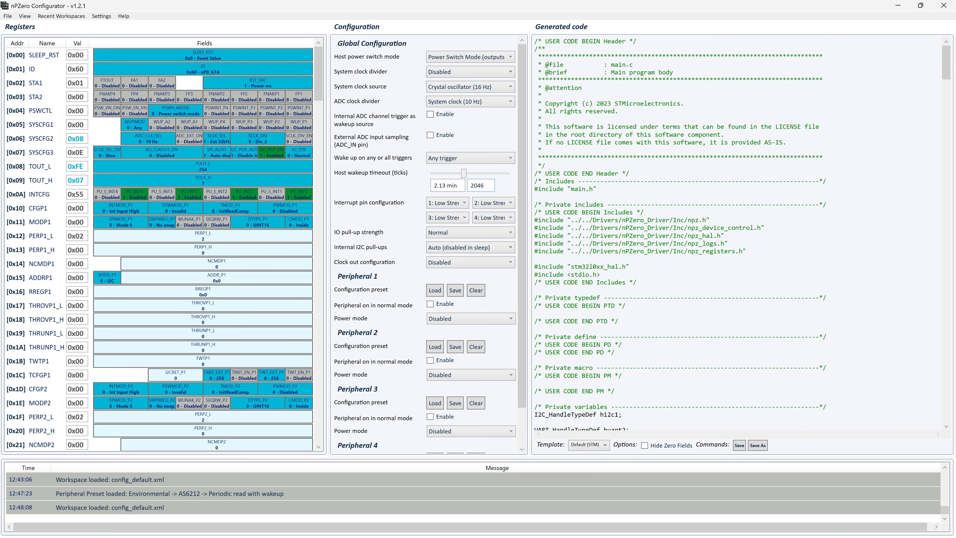
left_click_drag(456, 185, 426, 186)
type("2 min")
Step: Leave the internal ADC channel wakeup trigger disabled after trying a 2.0V-2.3V range
left_click(430, 114)
left_click_drag(433, 140, 458, 140)
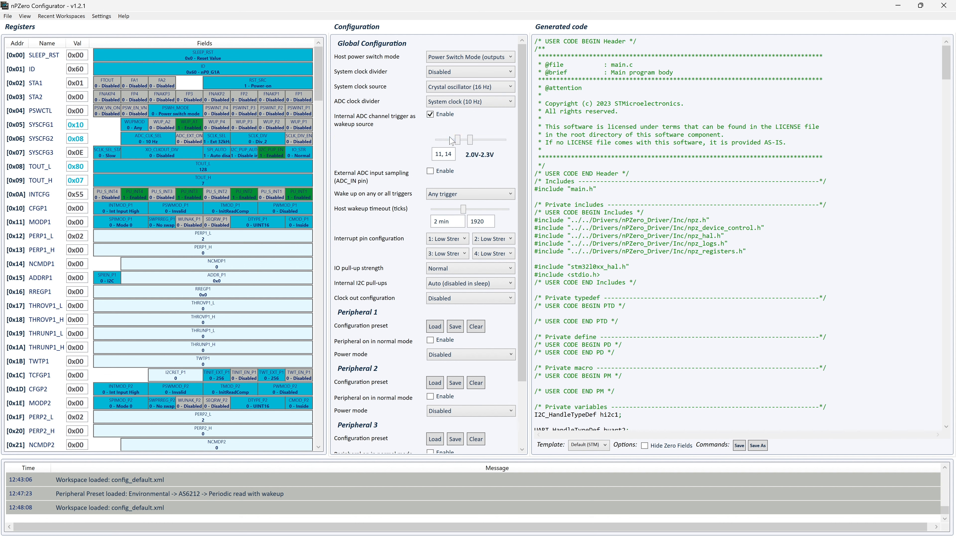
left_click(430, 114)
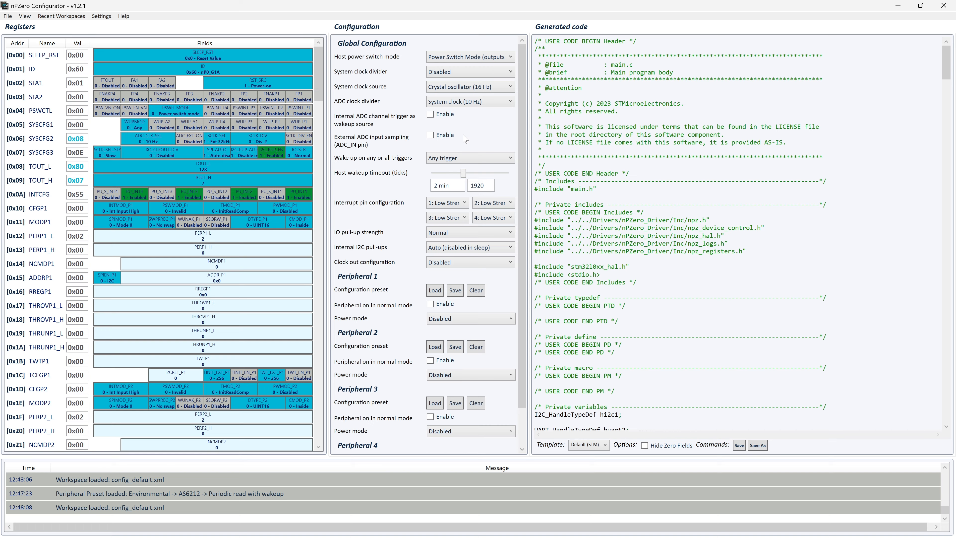
scroll(465, 216, "down", 1)
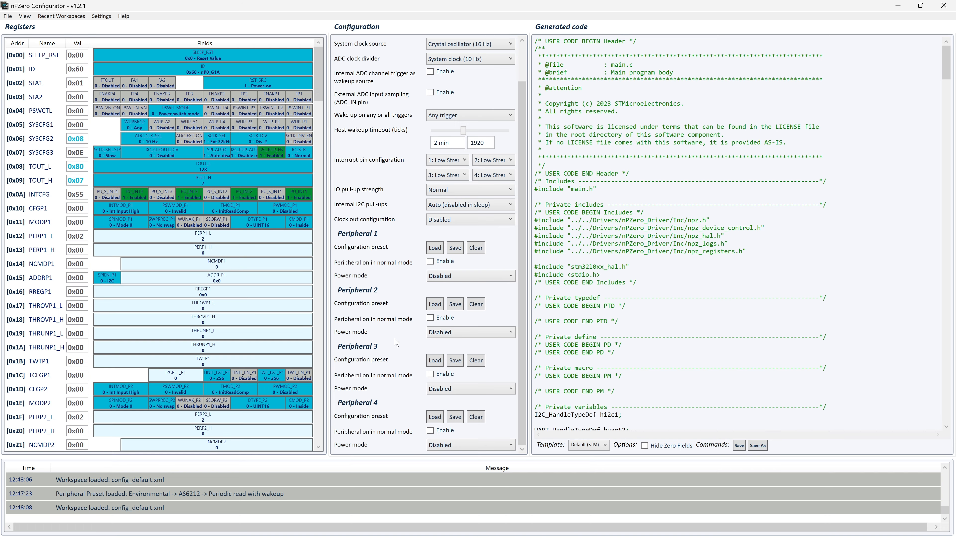
Step: Set Peripheral 1 to Periodic power-on with a 1.24 min polling period, then bring up its configuration presets
left_click(467, 278)
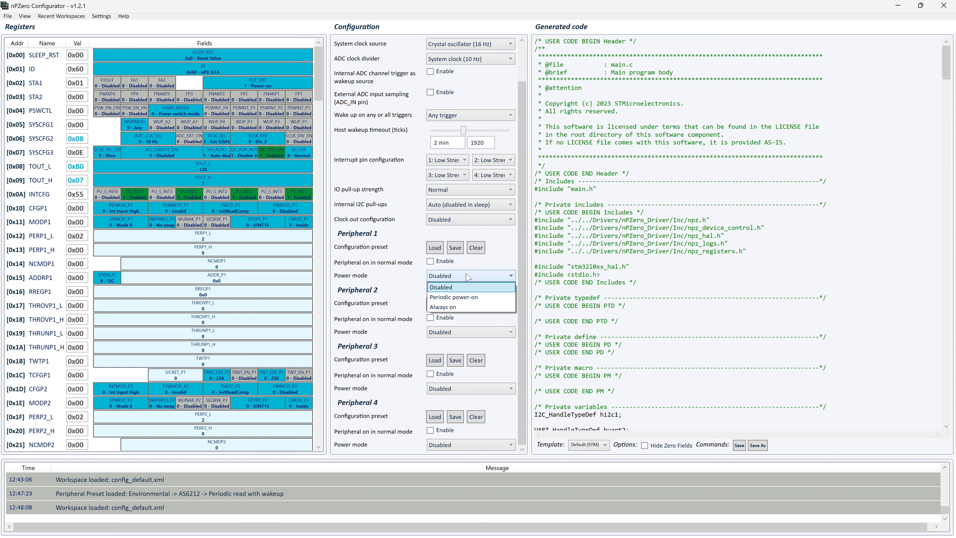
left_click(454, 297)
scroll(436, 260, "down", 5)
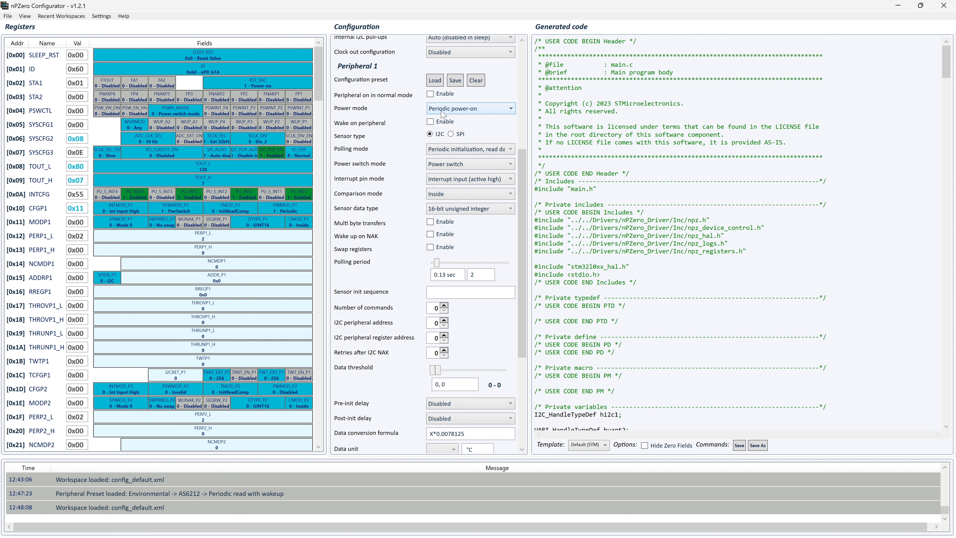
scroll(448, 135, "down", 2)
scroll(458, 162, "up", 2)
left_click_drag(436, 263, 459, 262)
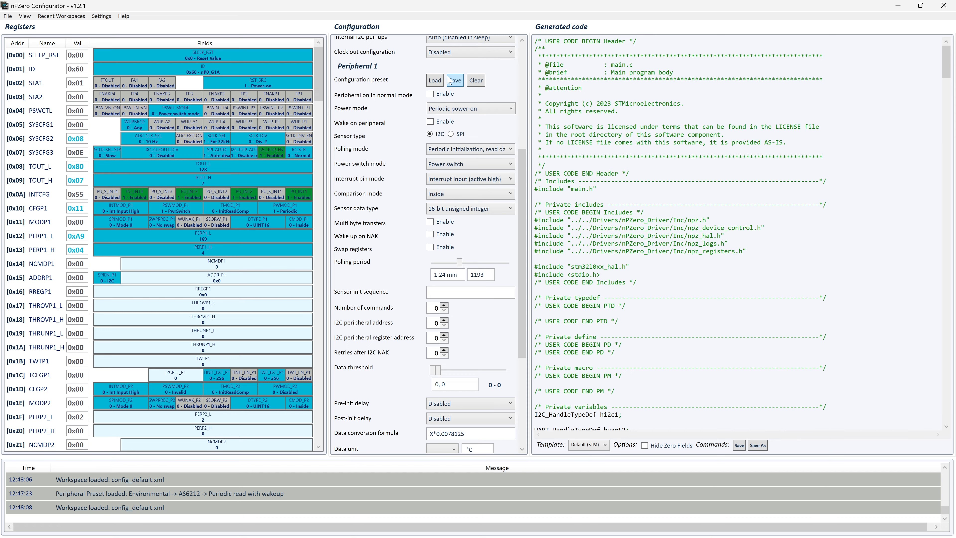
left_click(435, 81)
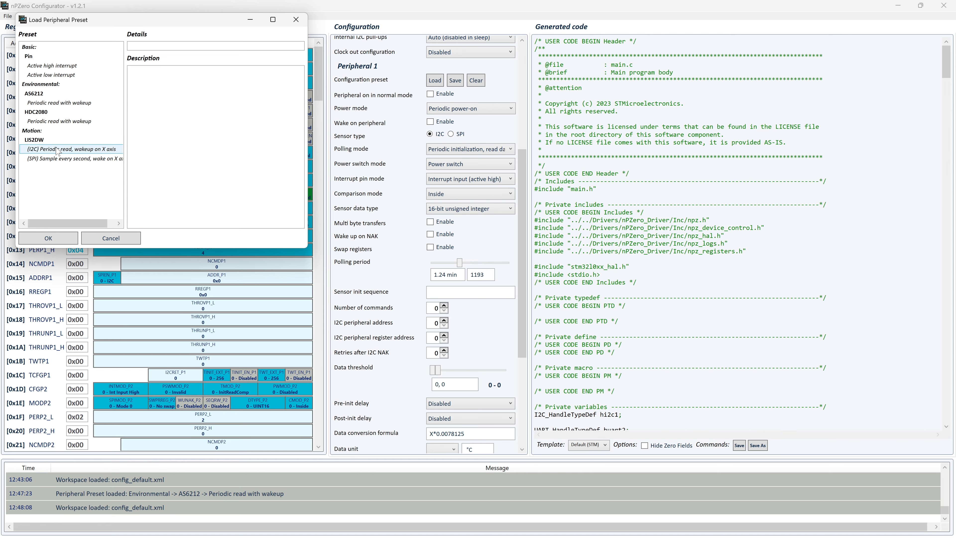
Step: Apply the Environmental AS6212 'Periodic read with wakeup' preset (I2C address 49, 6.25 sec polling)
double_click(46, 103)
scroll(475, 207, "up", 1)
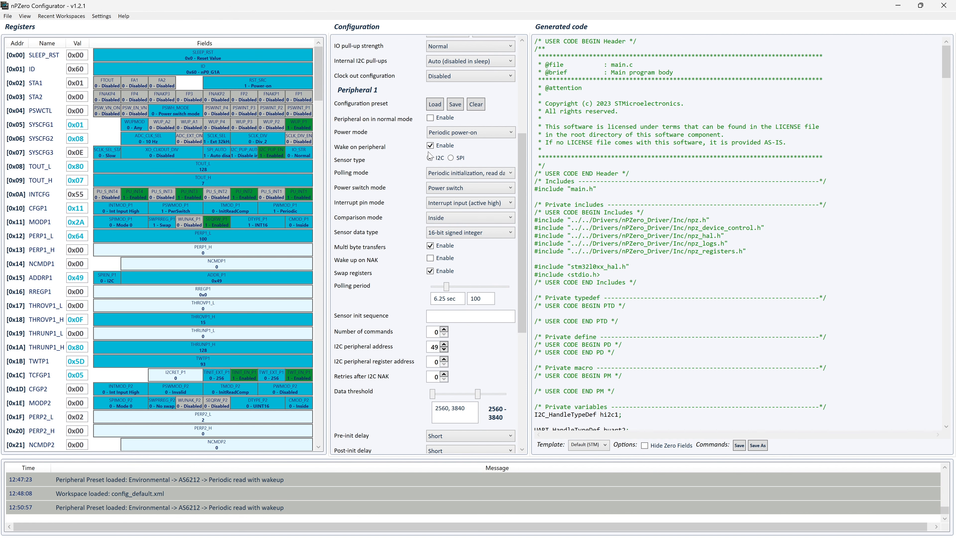
scroll(437, 165, "down", 3)
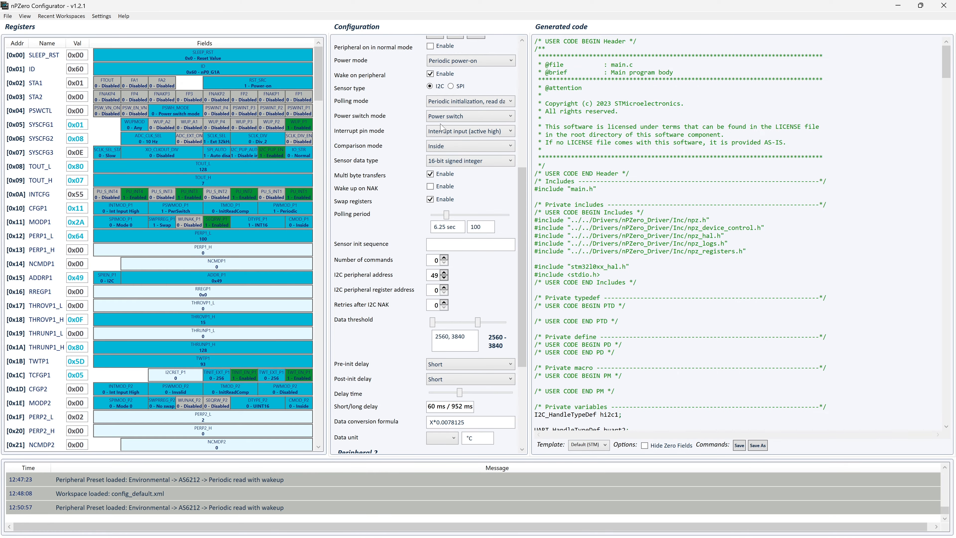
scroll(443, 129, "down", 2)
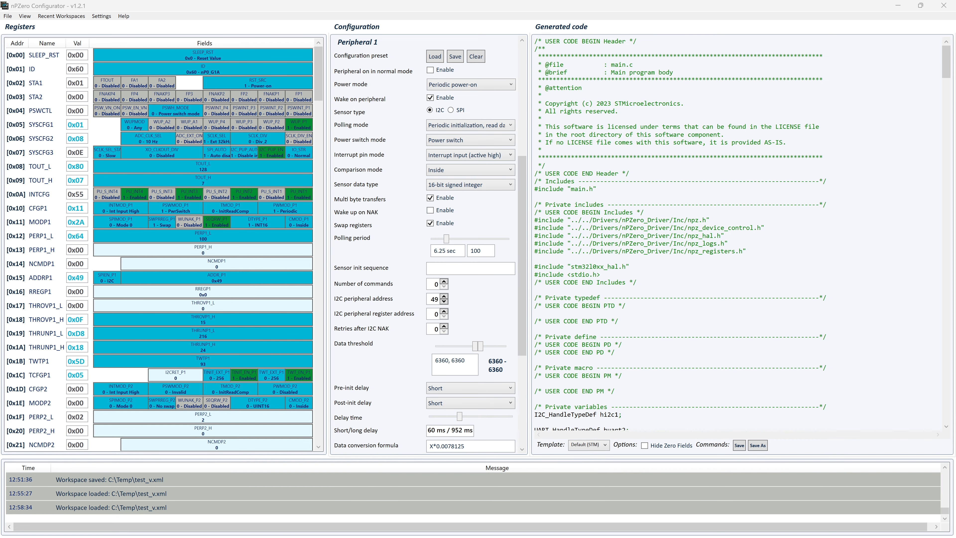
Step: Drag Peripheral 1's data threshold limits to -13117 and 14609
scroll(658, 150, "down", 15)
scroll(741, 233, "down", 10)
scroll(742, 233, "up", 1)
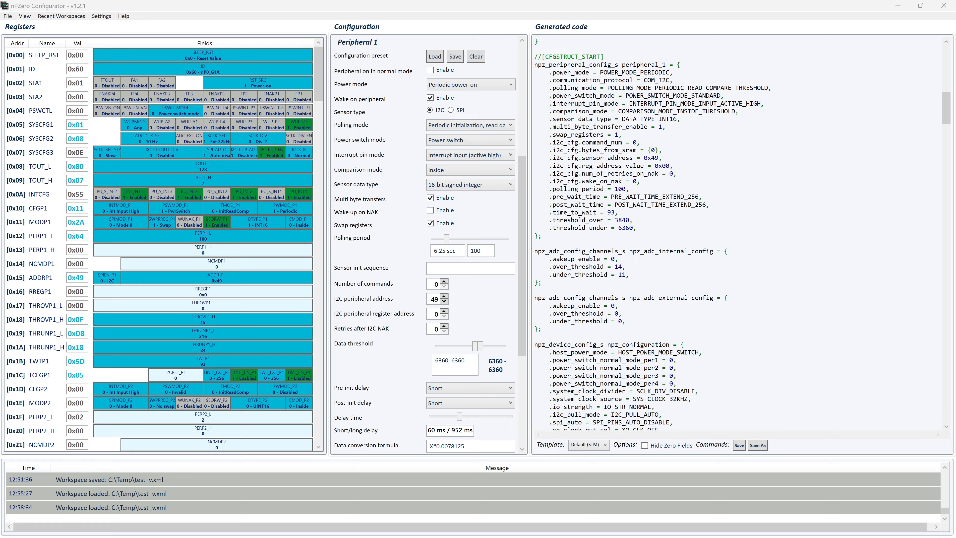
mouse_move(475, 347)
left_mouse_down()
mouse_move(452, 348)
mouse_move(493, 347)
left_mouse_up()
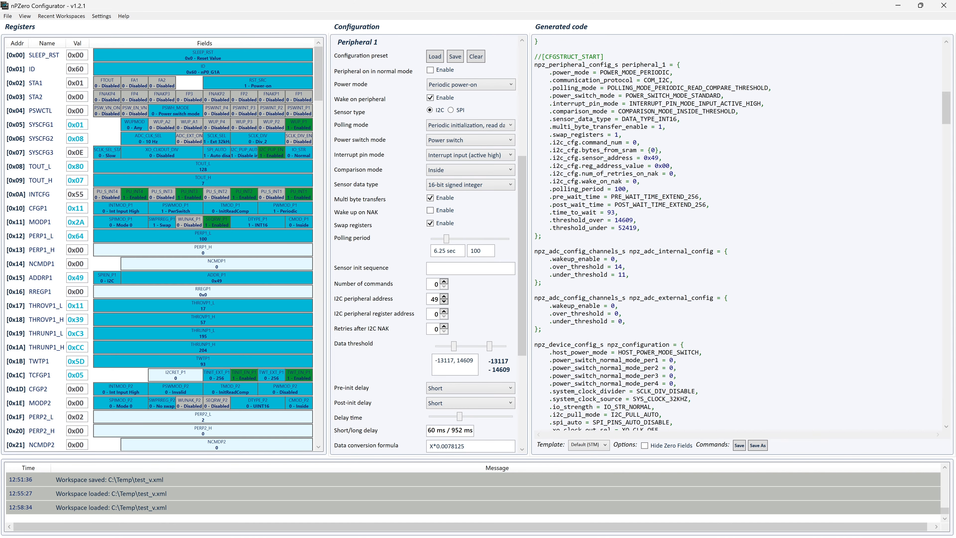
left_click_drag(945, 107, 944, 228)
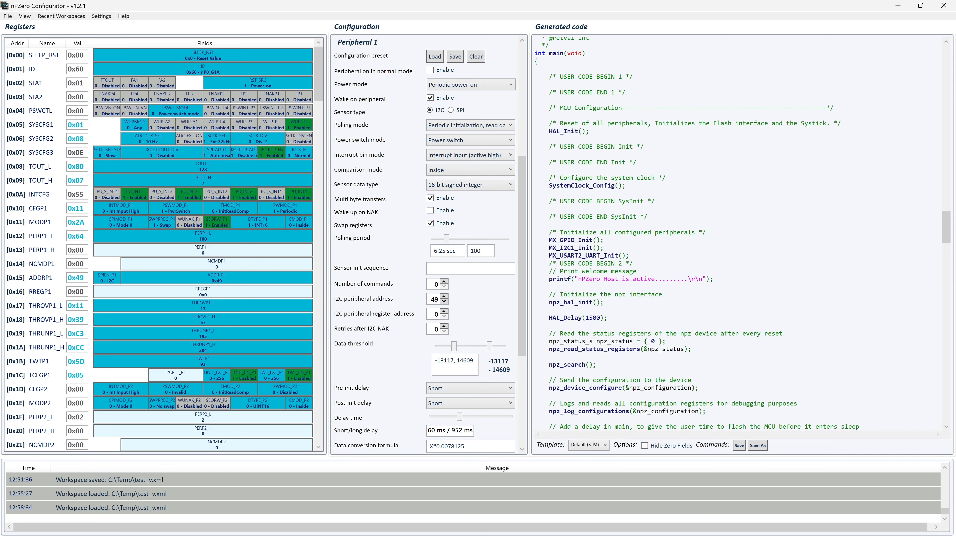
scroll(743, 233, "down", 3)
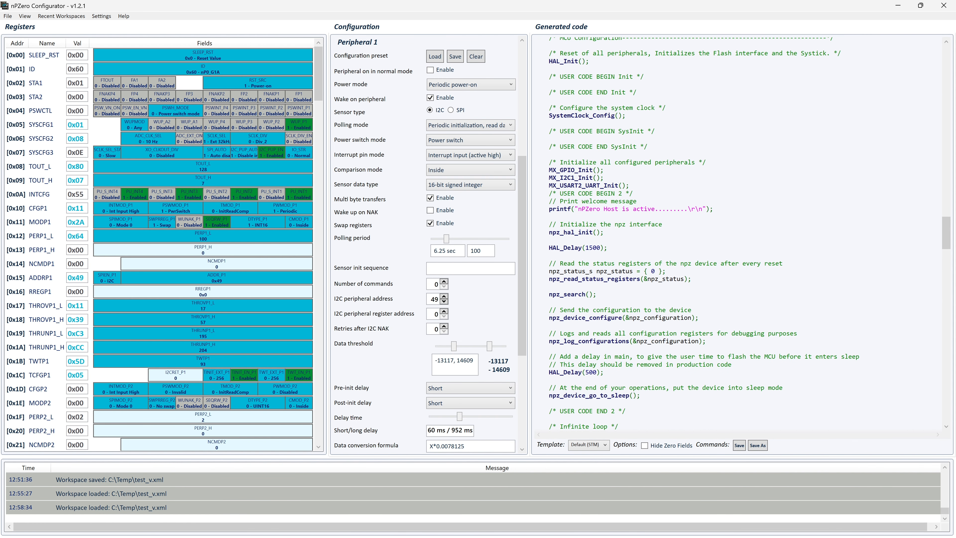
scroll(743, 233, "down", 1)
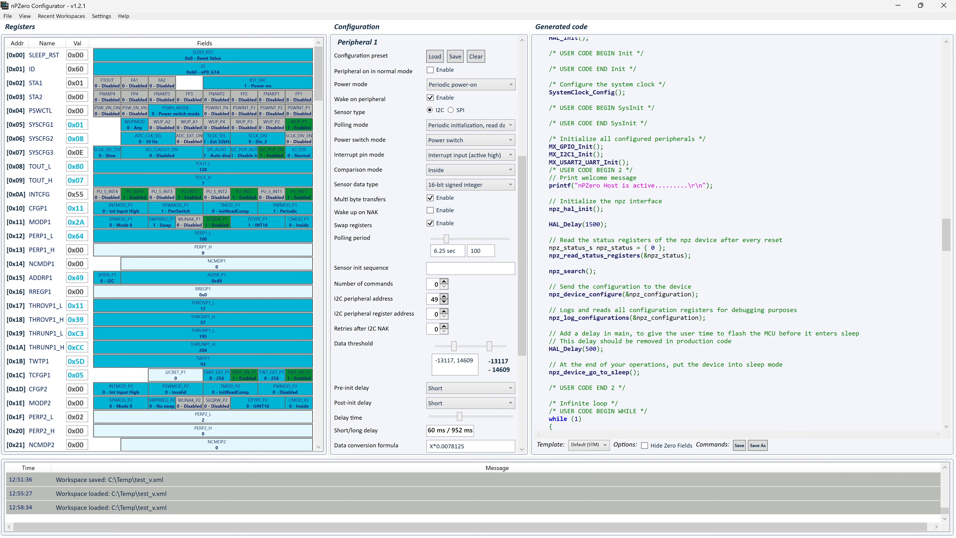
scroll(737, 231, "down", 2)
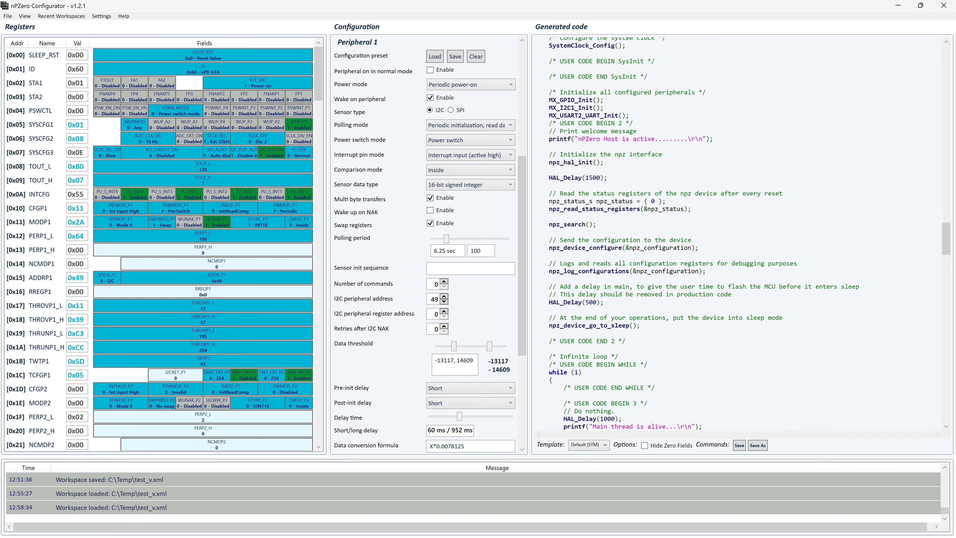
scroll(750, 234, "down", 2)
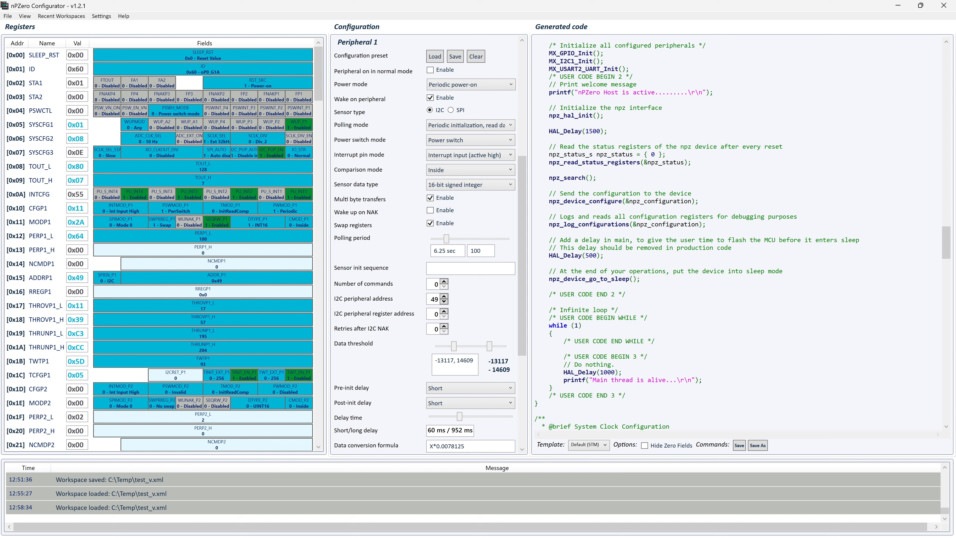
left_click_drag(552, 388, 535, 356)
left_click(640, 340)
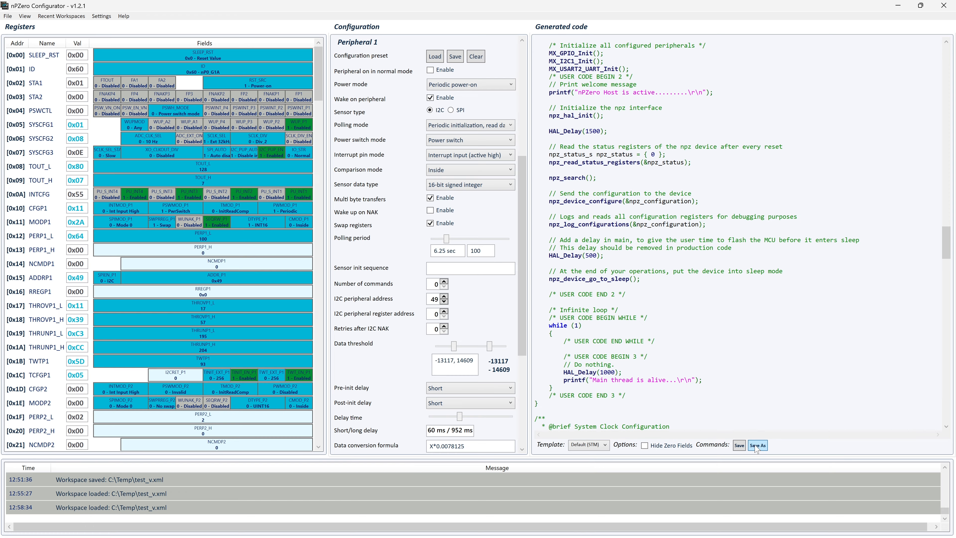
Step: Choose the RegMap code template so the npz_regmap register array is shown
left_click(588, 444)
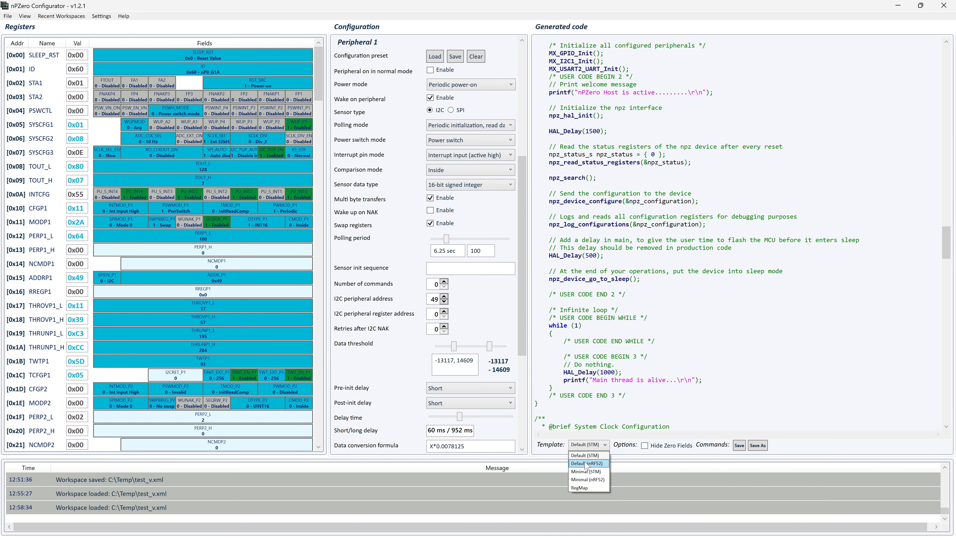
left_click(588, 487)
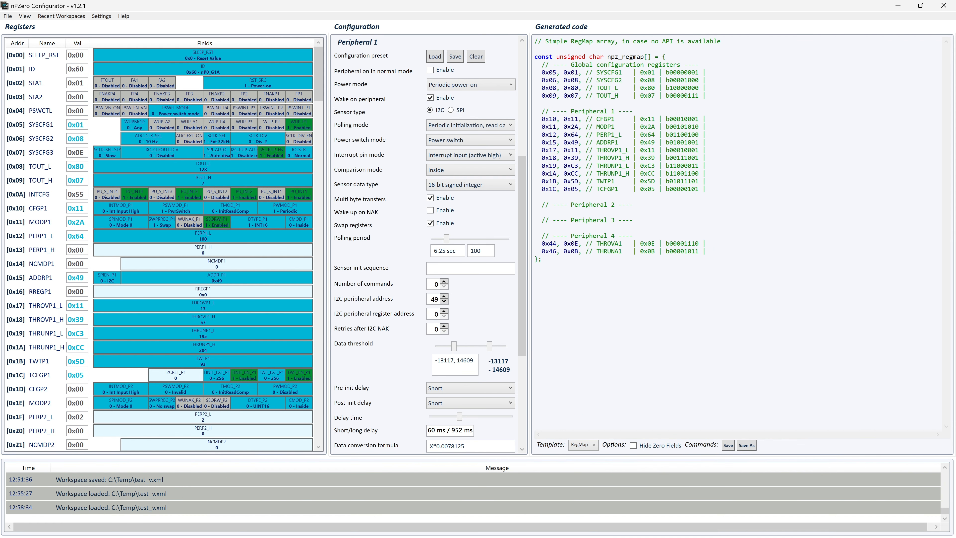